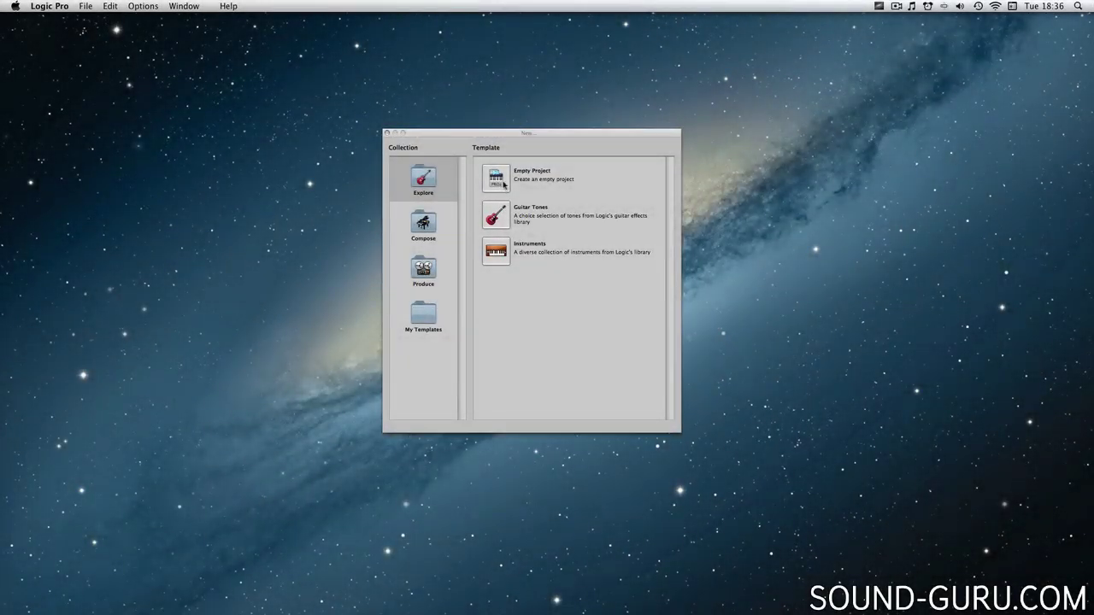
Open Empty Project and accept the default mono Audio track to create Audio 1
double_click(501, 179)
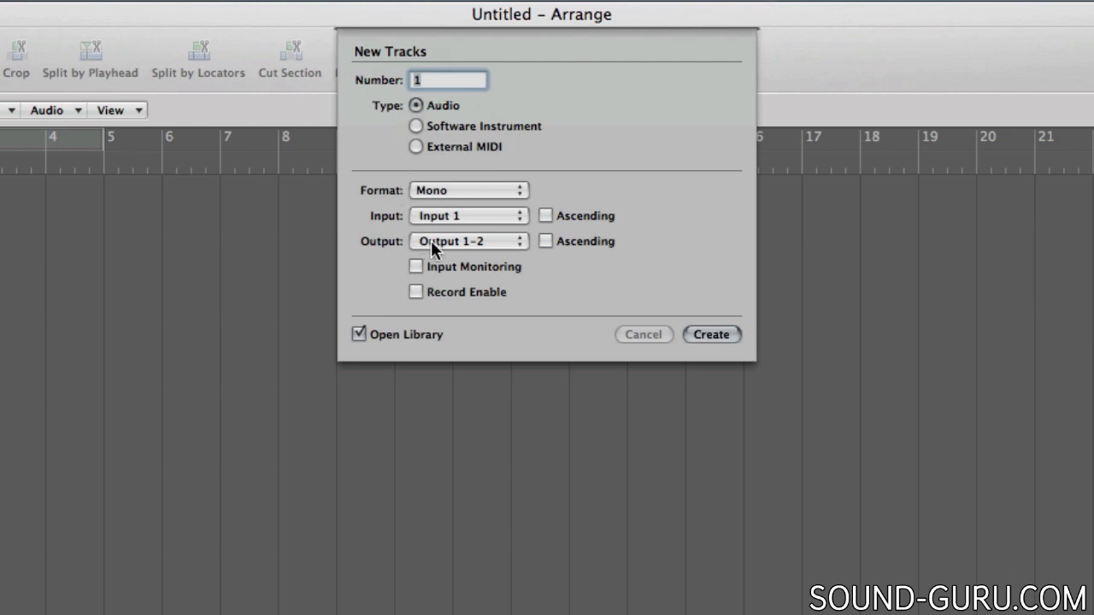
click(707, 332)
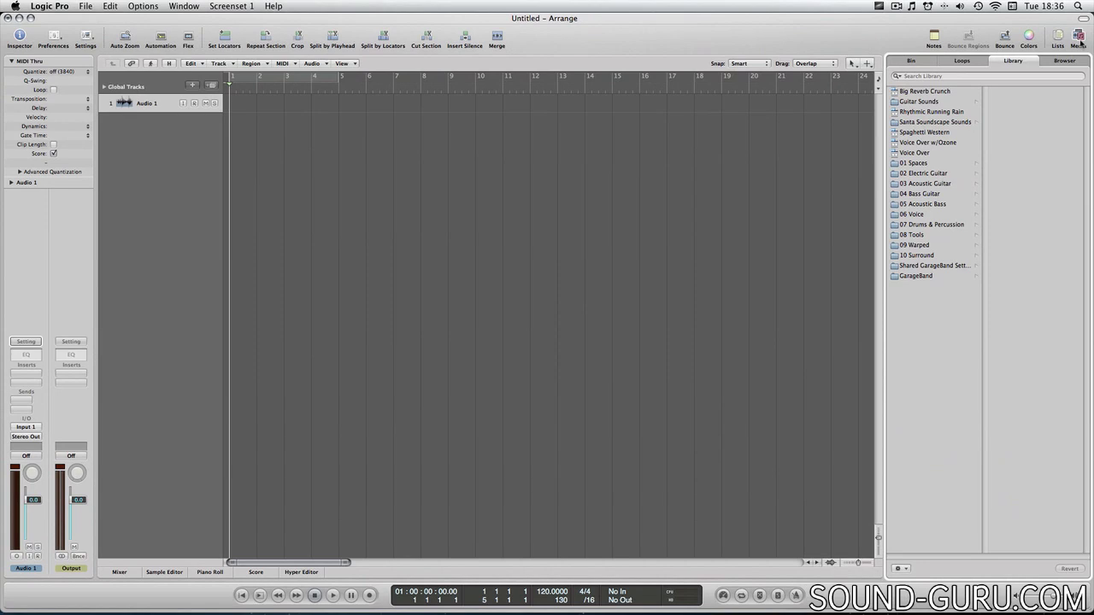
Hide the Library, pan Audio 1 to -15 and insert a mono Adaptive Limiter
click(1077, 38)
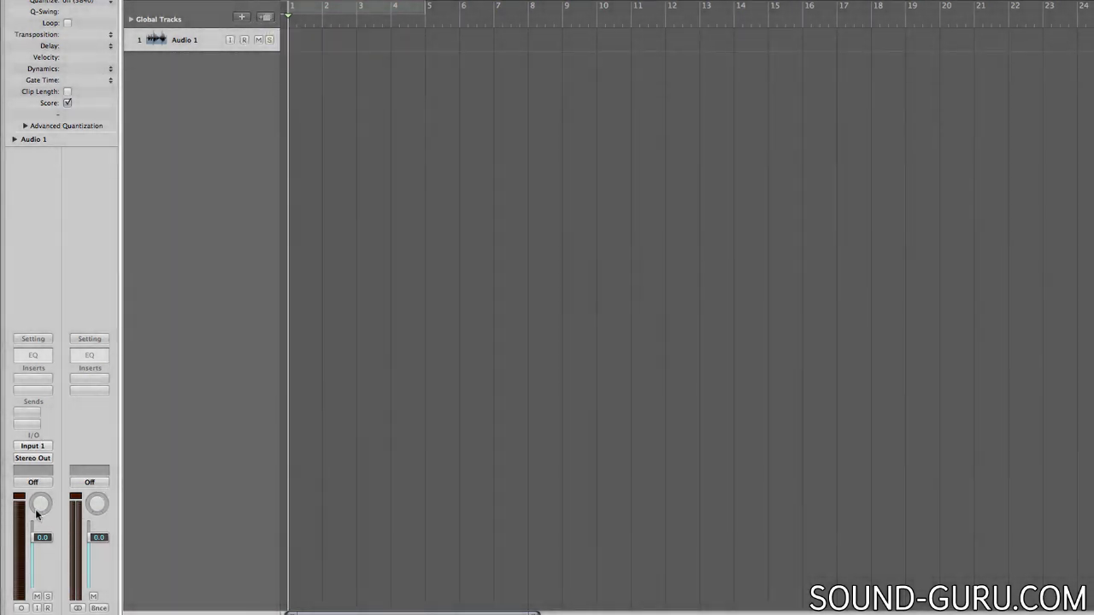
drag(38, 502, 36, 545)
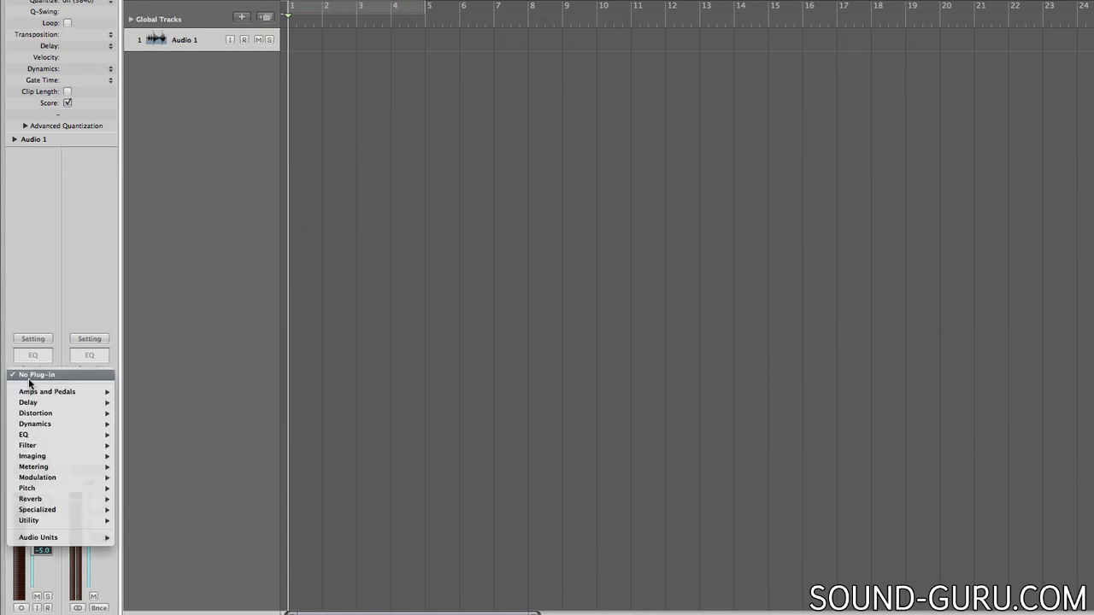
click(34, 378)
mouse_move(34, 424)
mouse_move(171, 425)
click(248, 425)
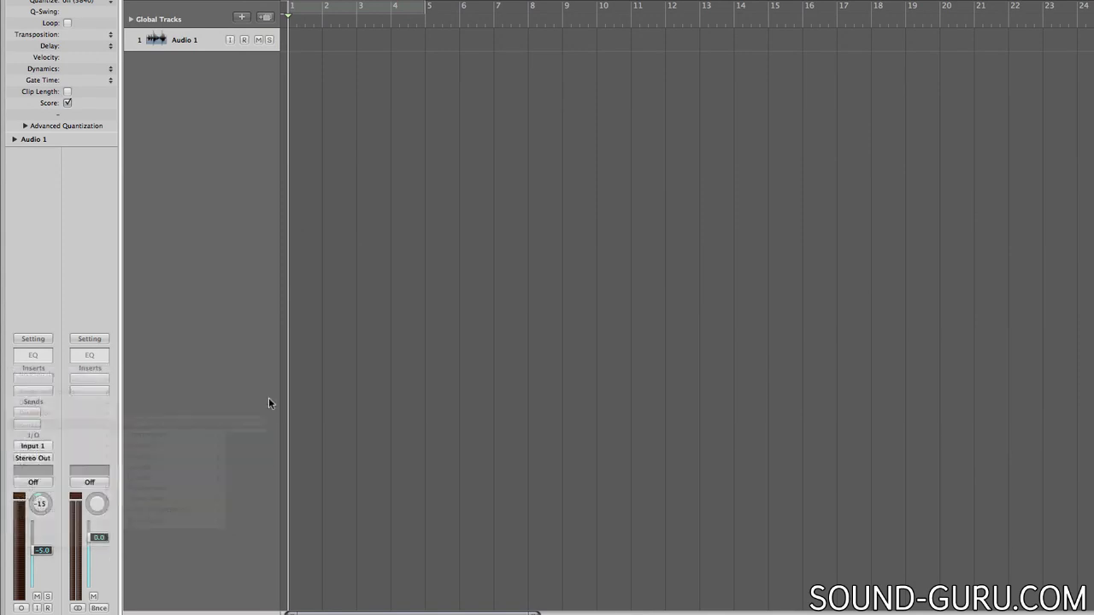
key(super+w)
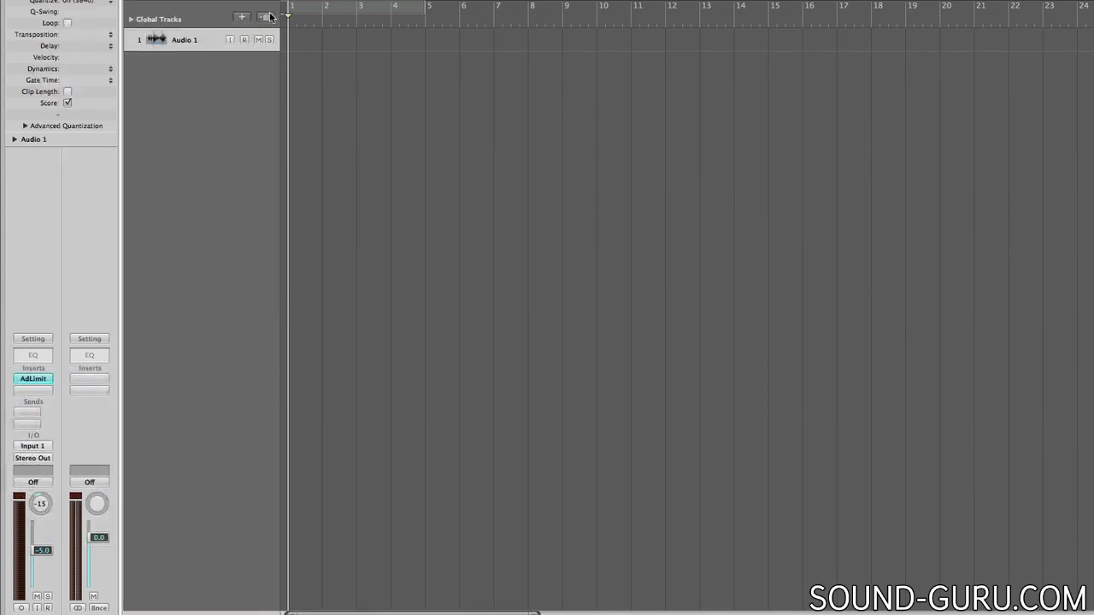
Duplicate Audio 1 as Audio 2, then alternate selection between the two tracks
click(269, 17)
click(184, 43)
click(183, 63)
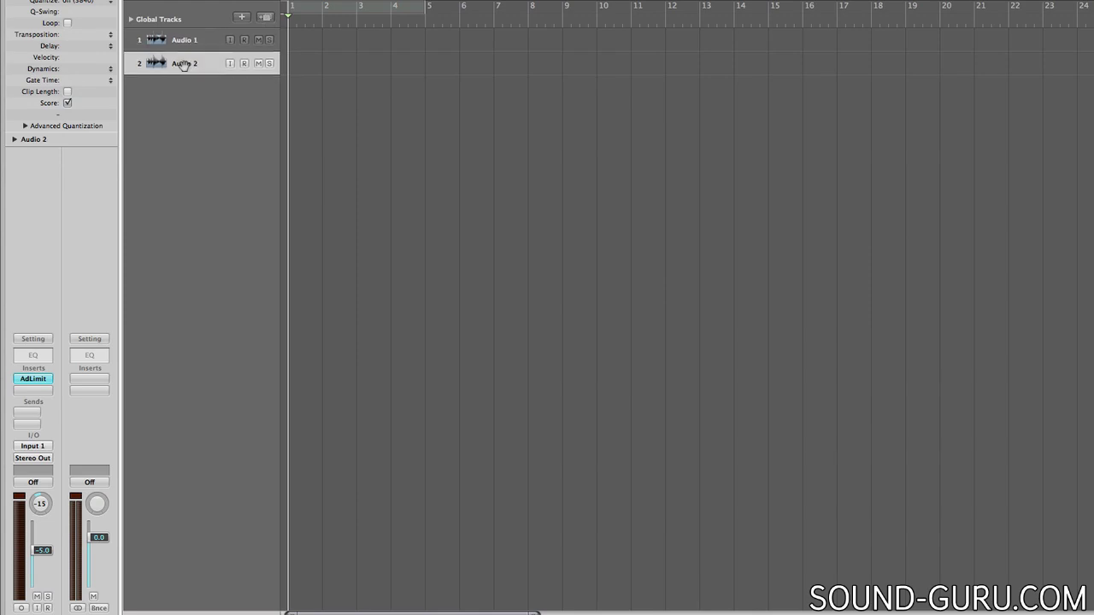
click(186, 42)
click(185, 64)
click(183, 41)
click(183, 62)
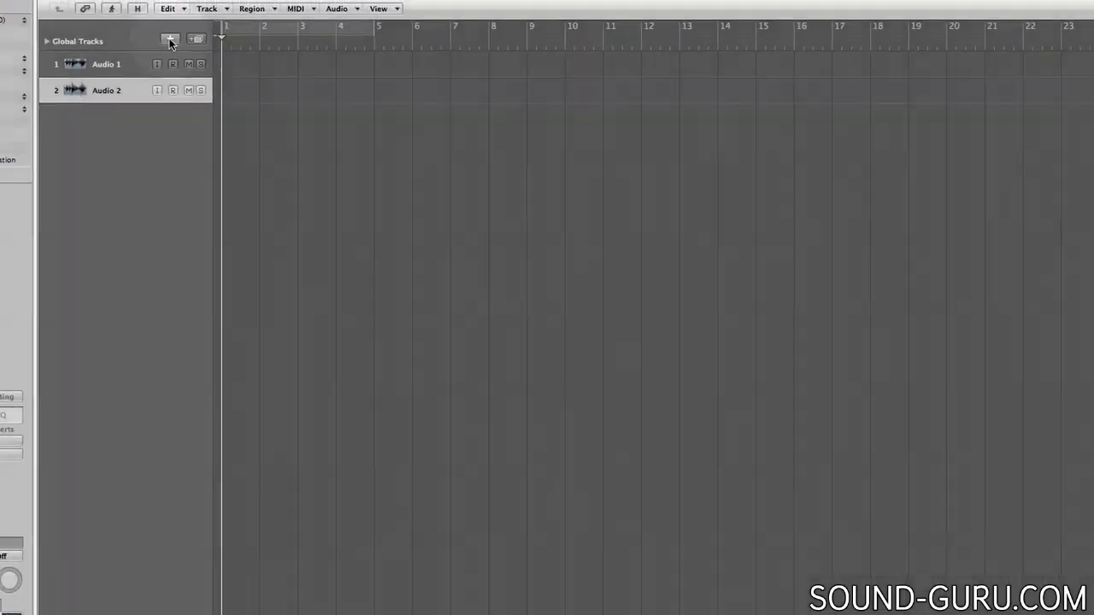
Open New Tracks and cycle through Software Instrument, External MIDI and Audio types twice, ending on Audio
click(242, 17)
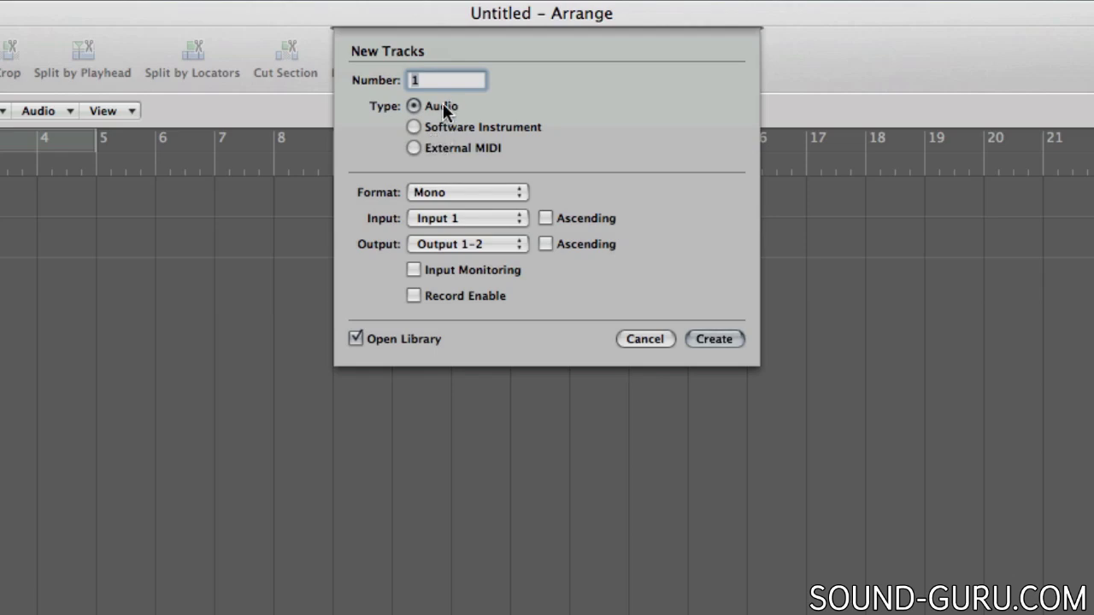
click(445, 126)
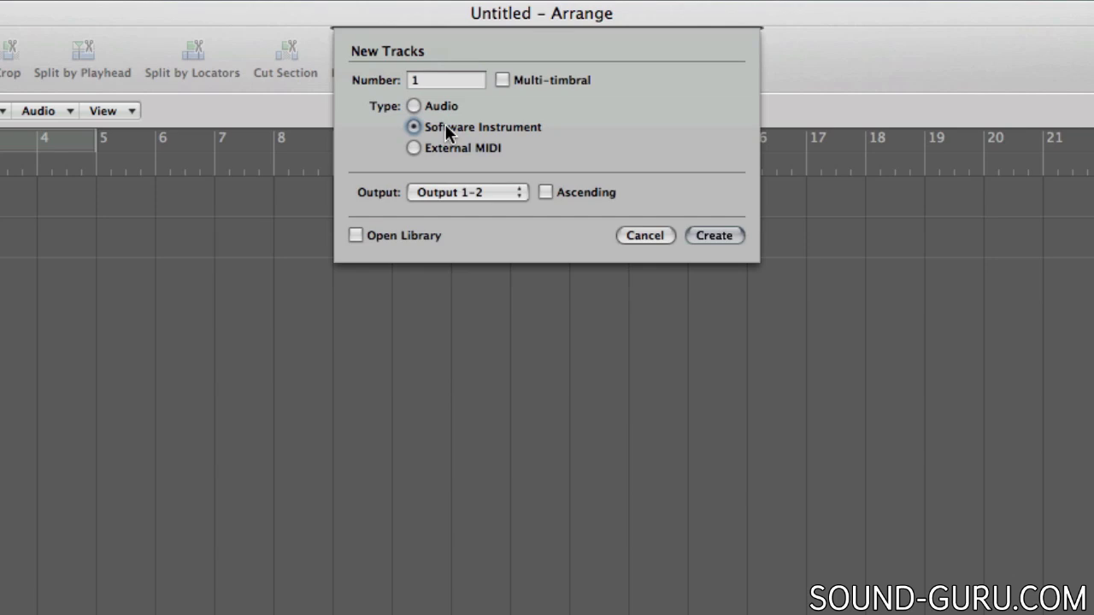
click(446, 147)
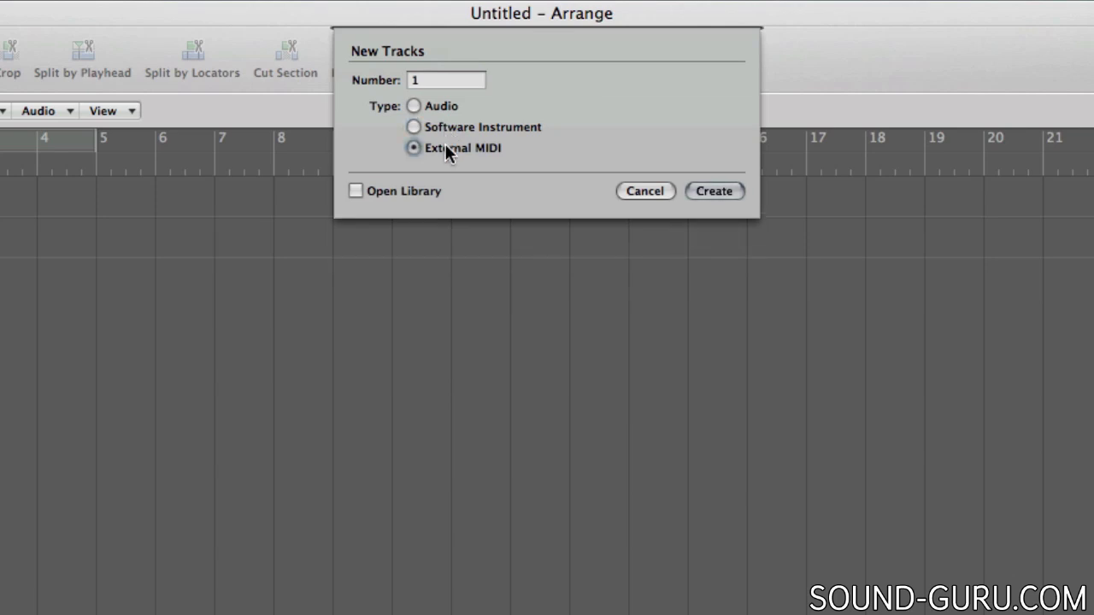
click(445, 106)
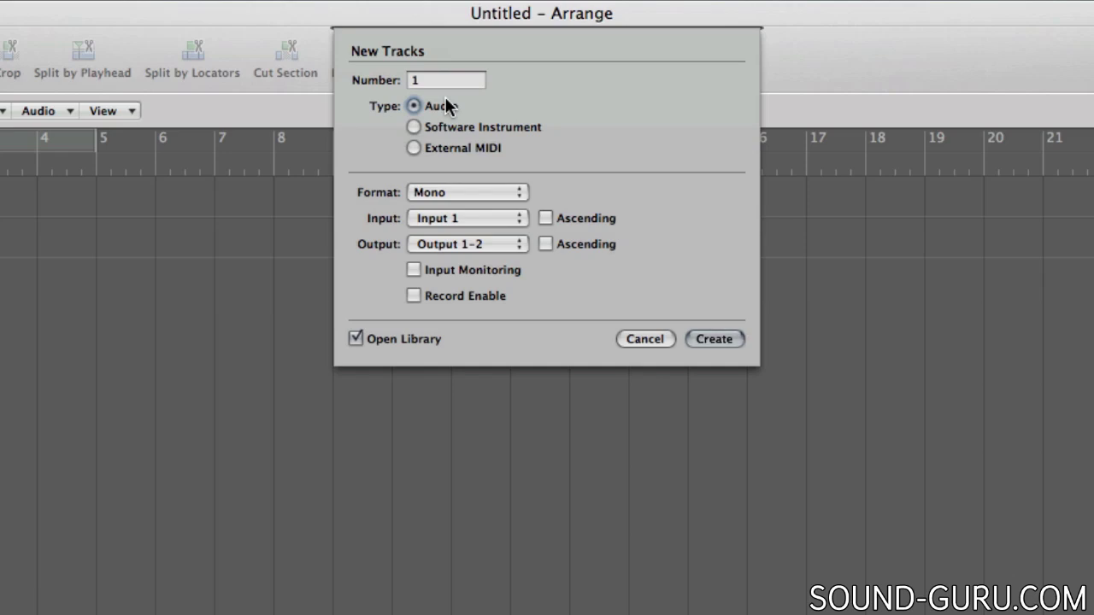
click(440, 120)
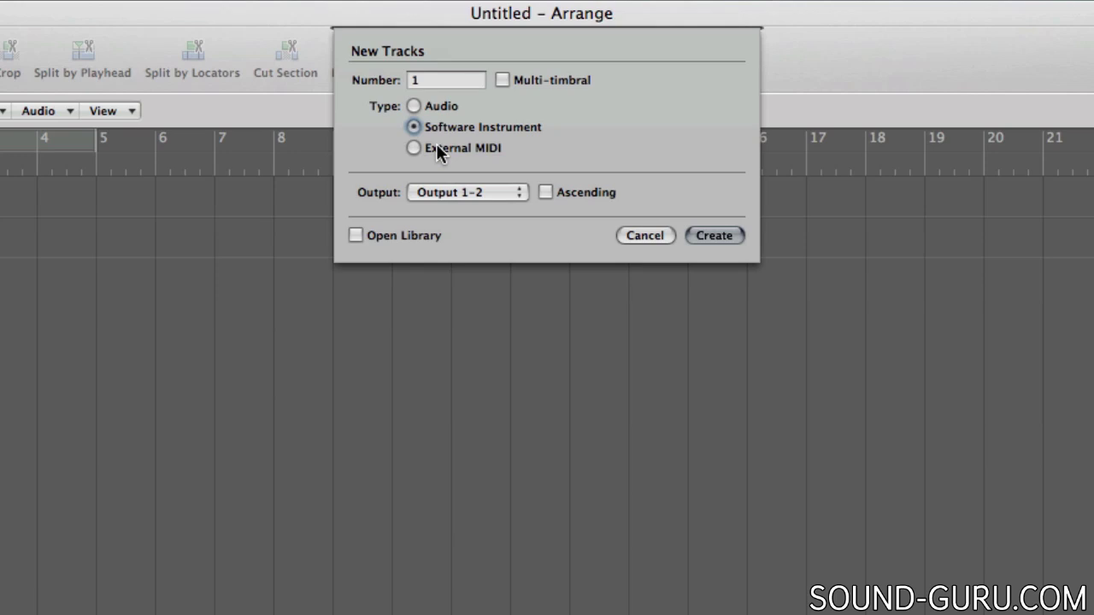
click(437, 150)
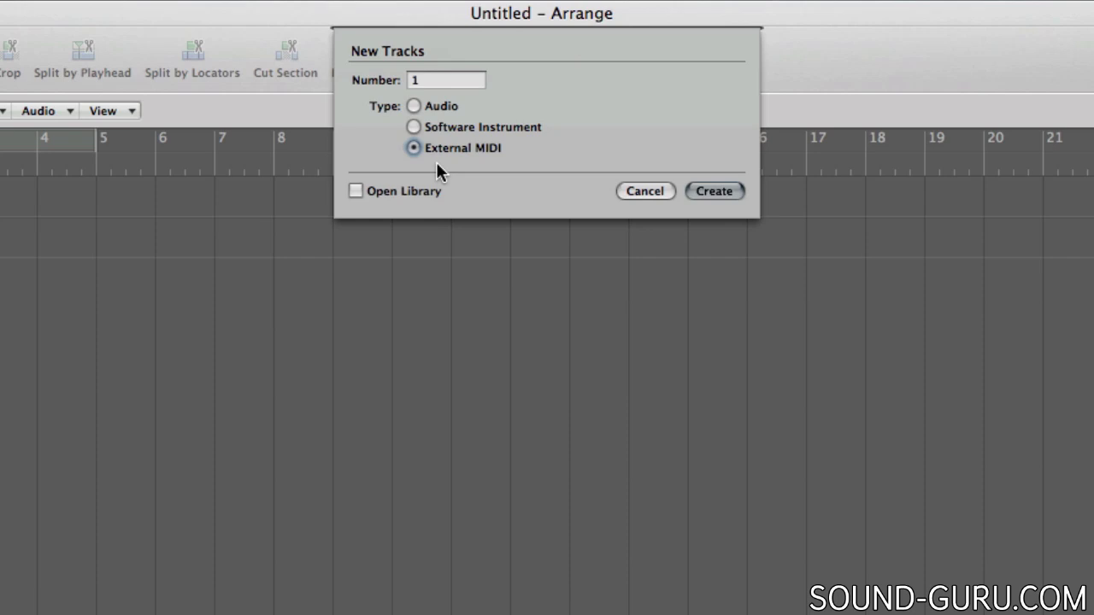
click(440, 101)
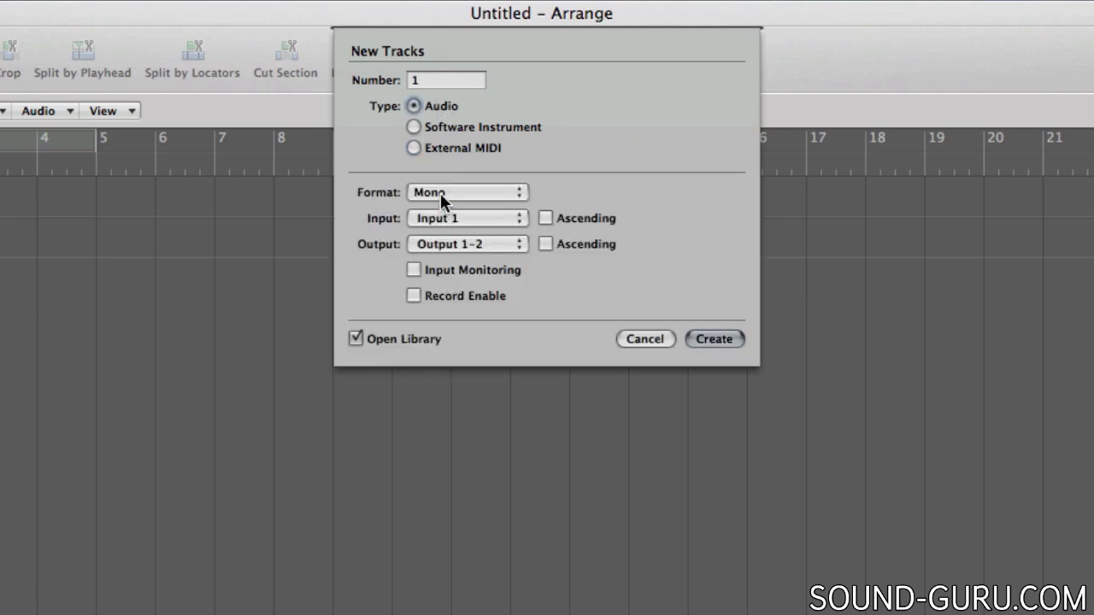
Check the Format and Input pop-ups, switch Format to Stereo, then Surround, then back to Mono
click(443, 195)
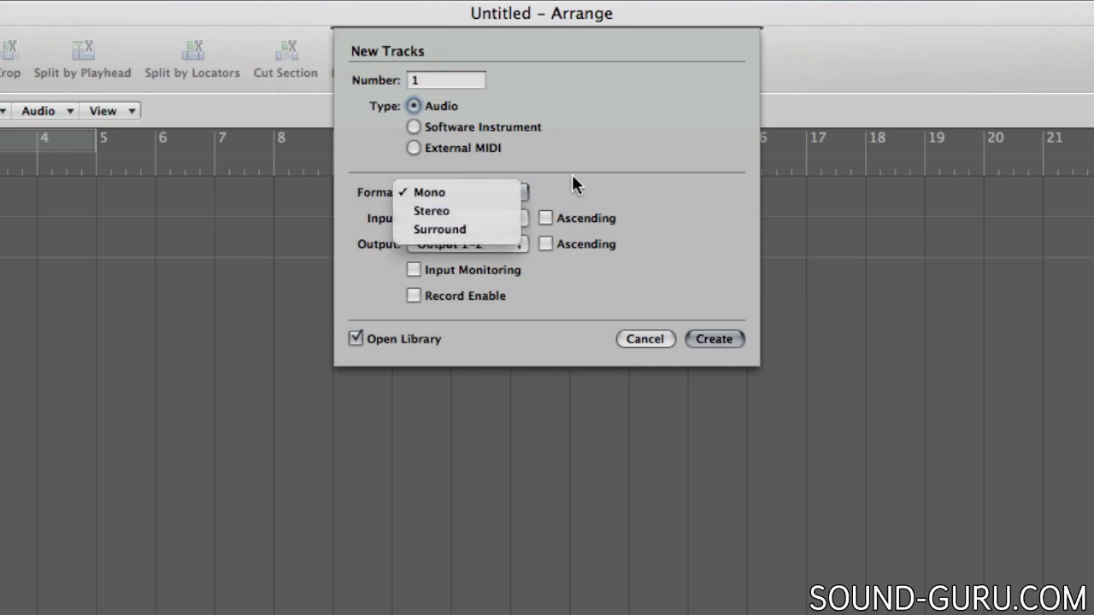
click(485, 188)
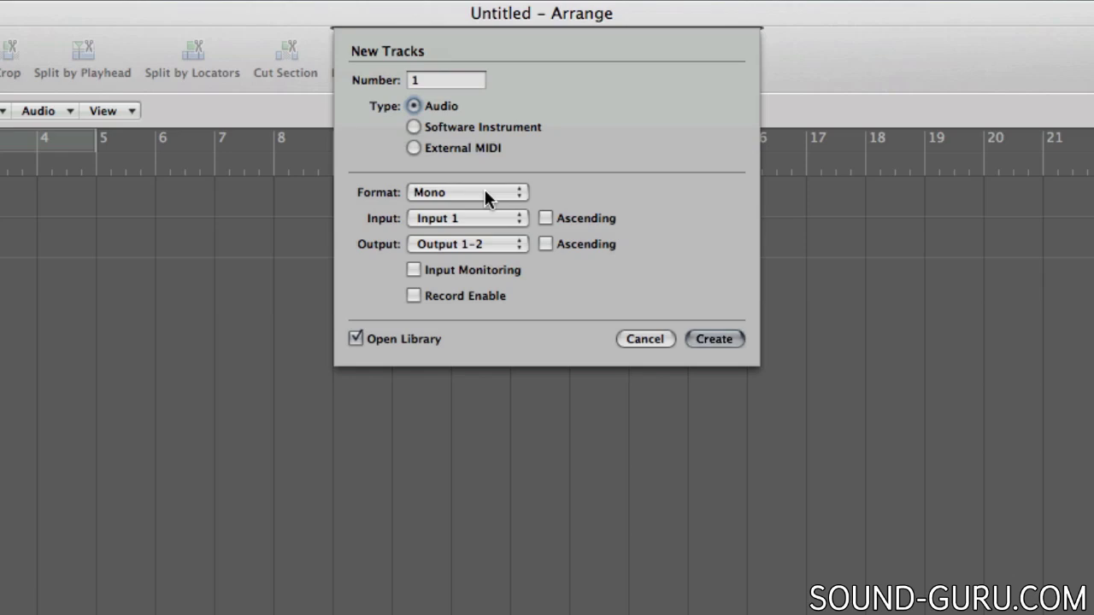
click(439, 219)
mouse_move(499, 248)
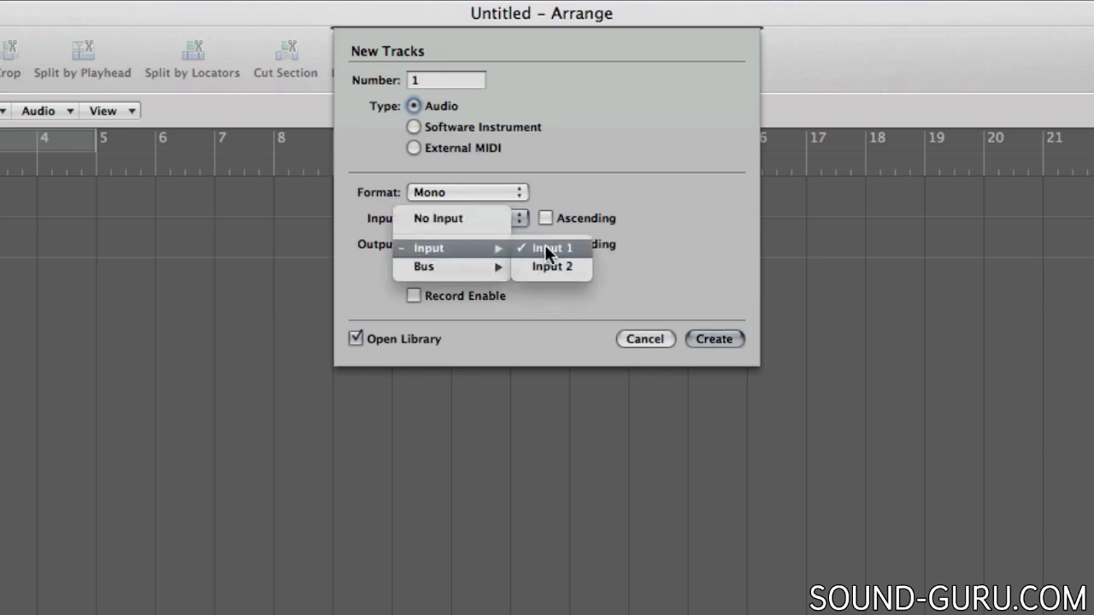
click(713, 180)
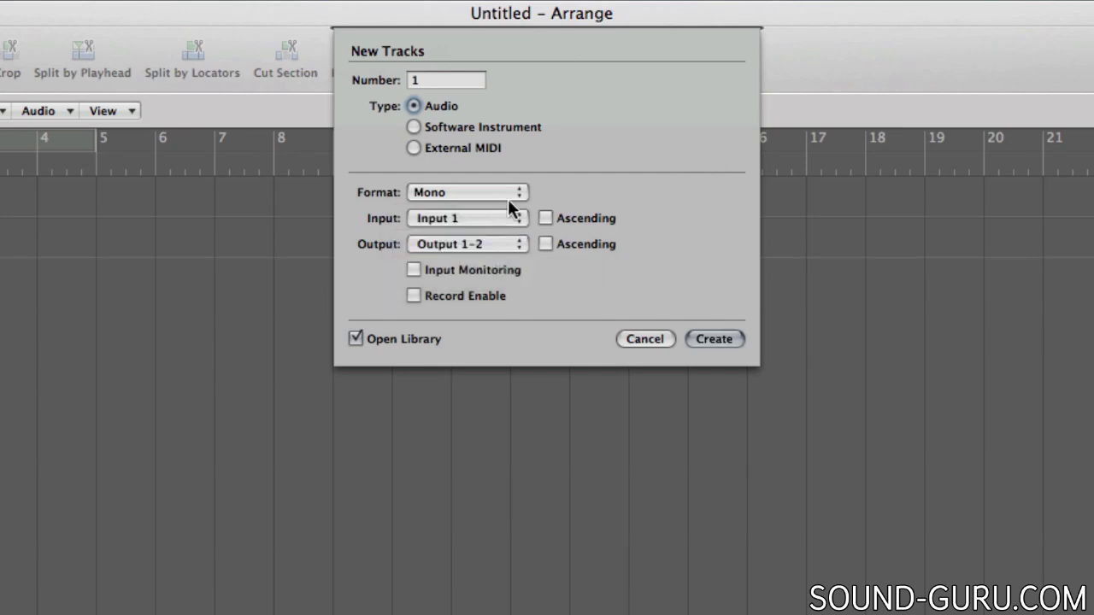
click(465, 194)
click(464, 211)
click(466, 191)
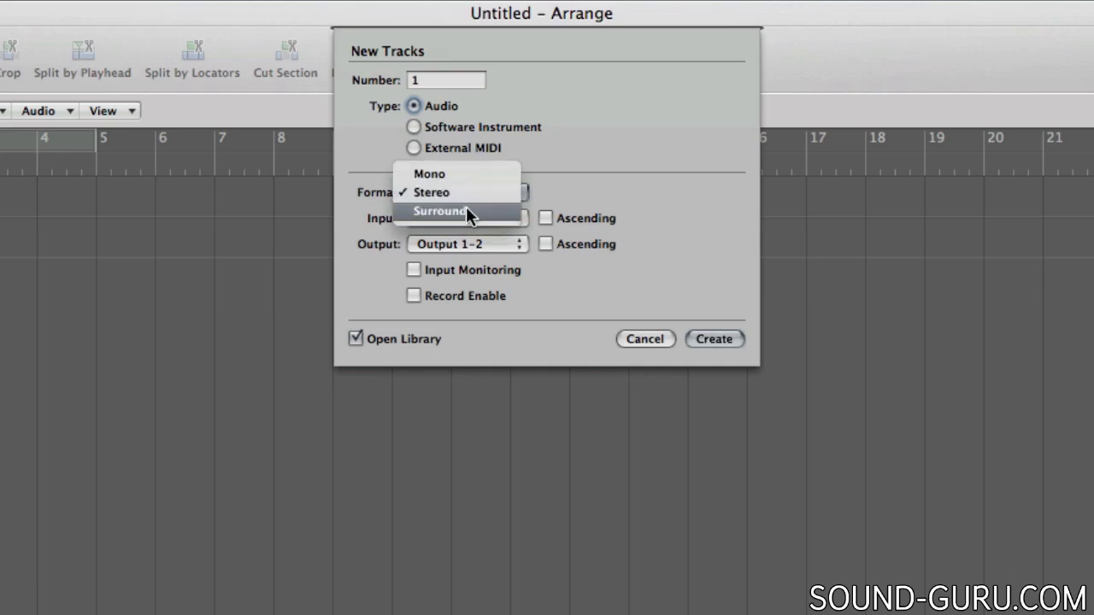
click(466, 210)
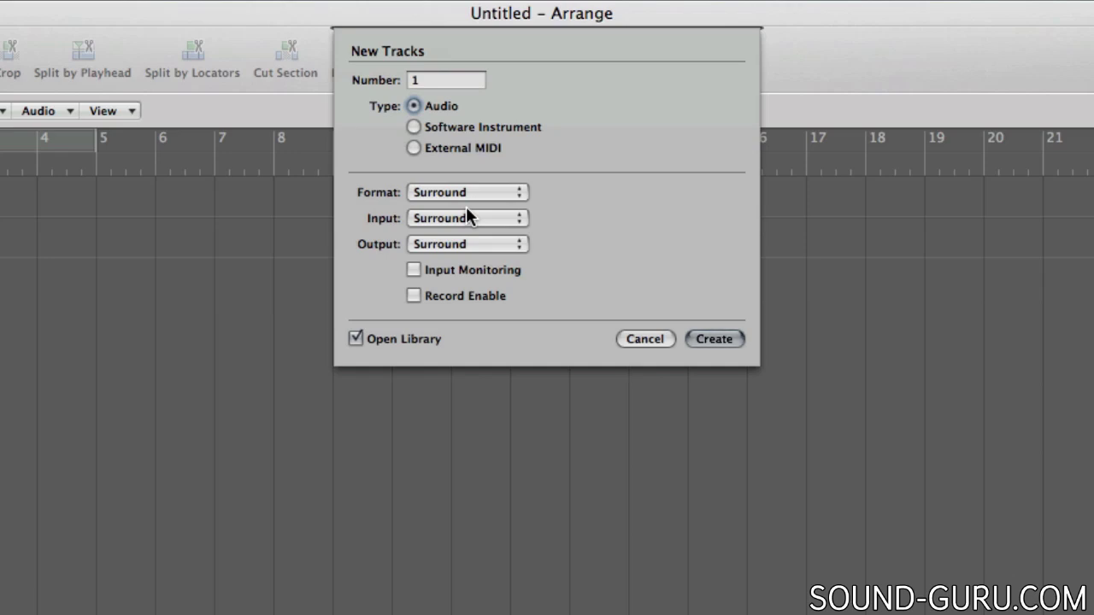
click(465, 194)
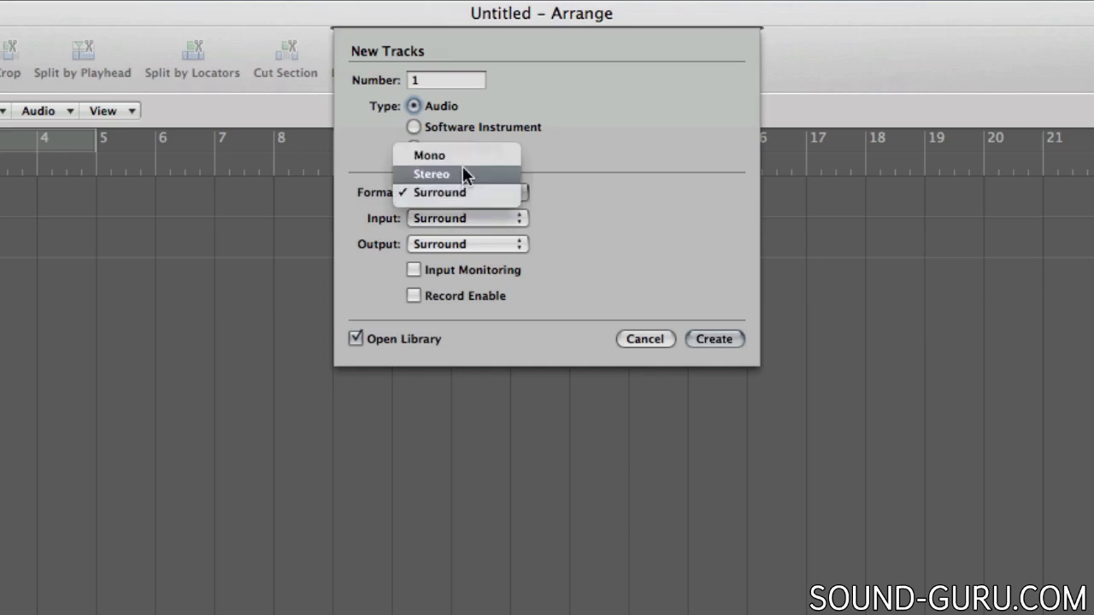
click(462, 147)
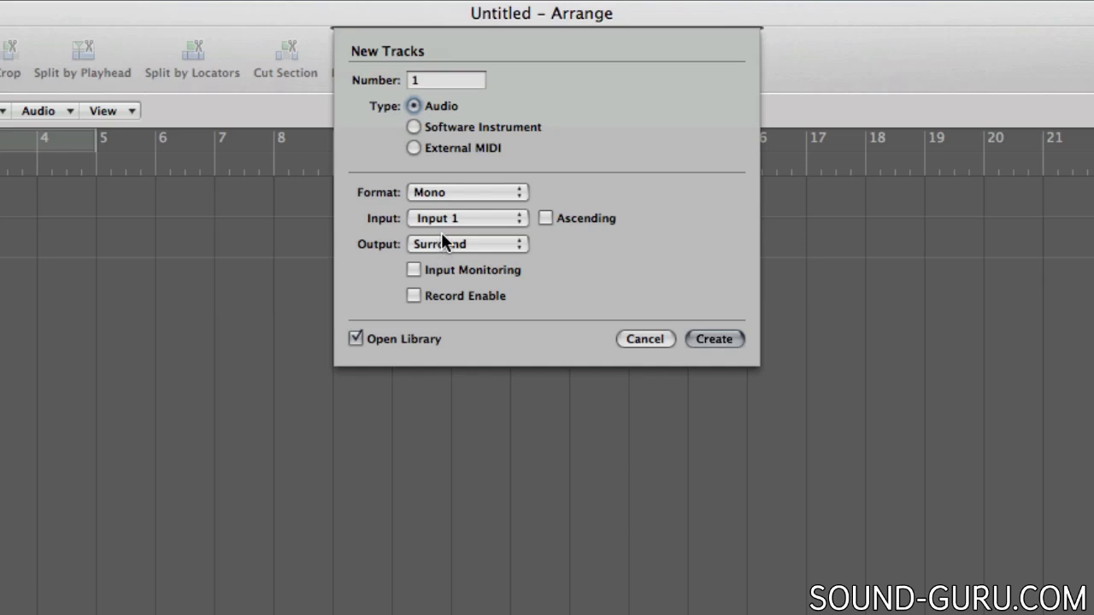
Keep Input 1 and set the Output to Stereo Output 1-2
click(443, 218)
mouse_move(448, 247)
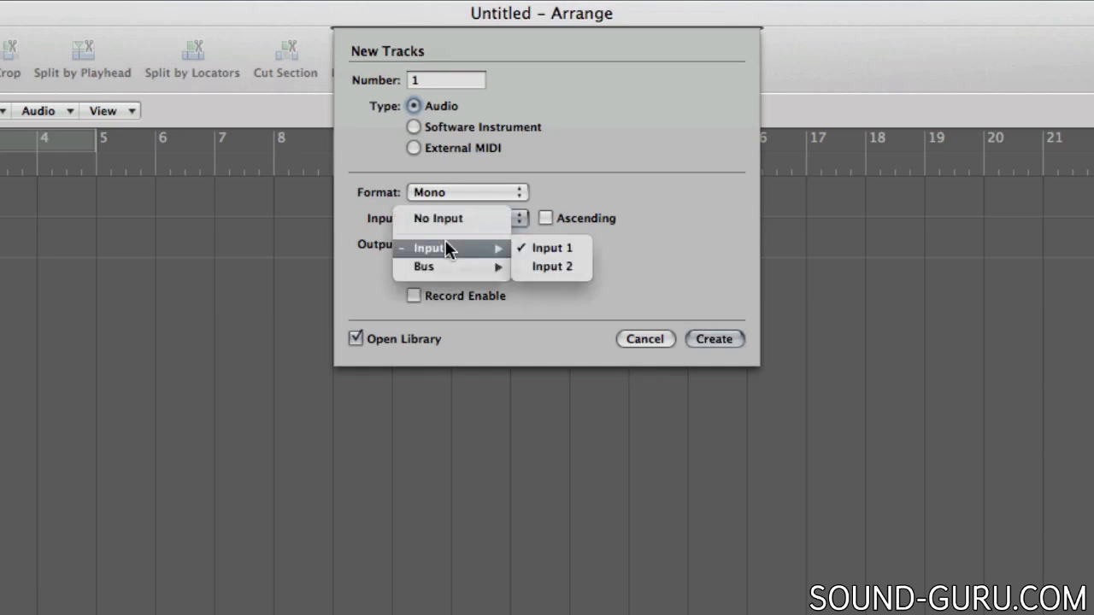
click(564, 249)
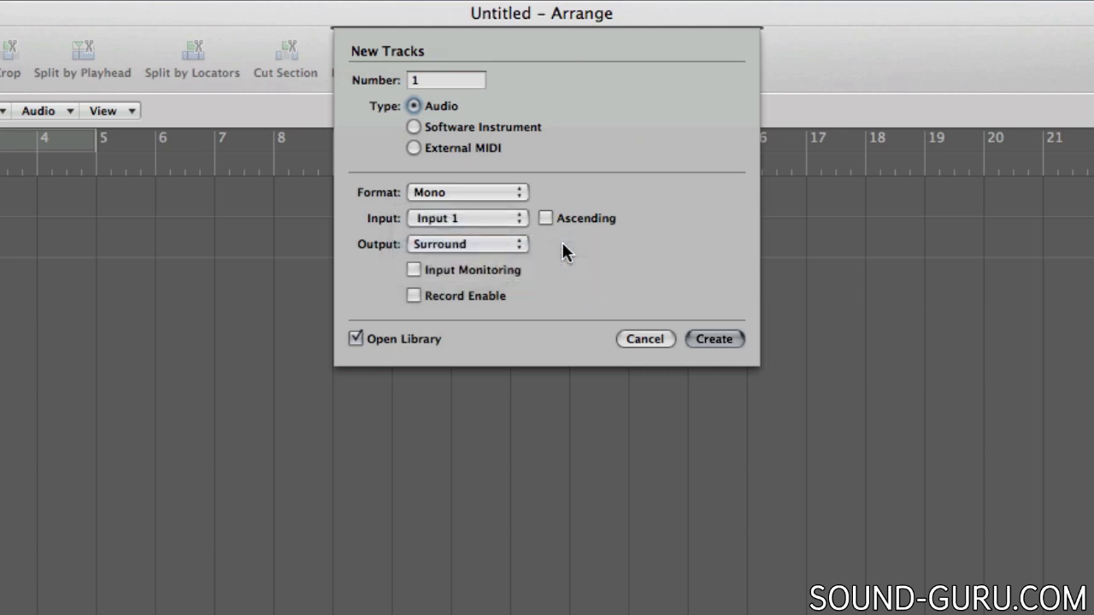
click(500, 244)
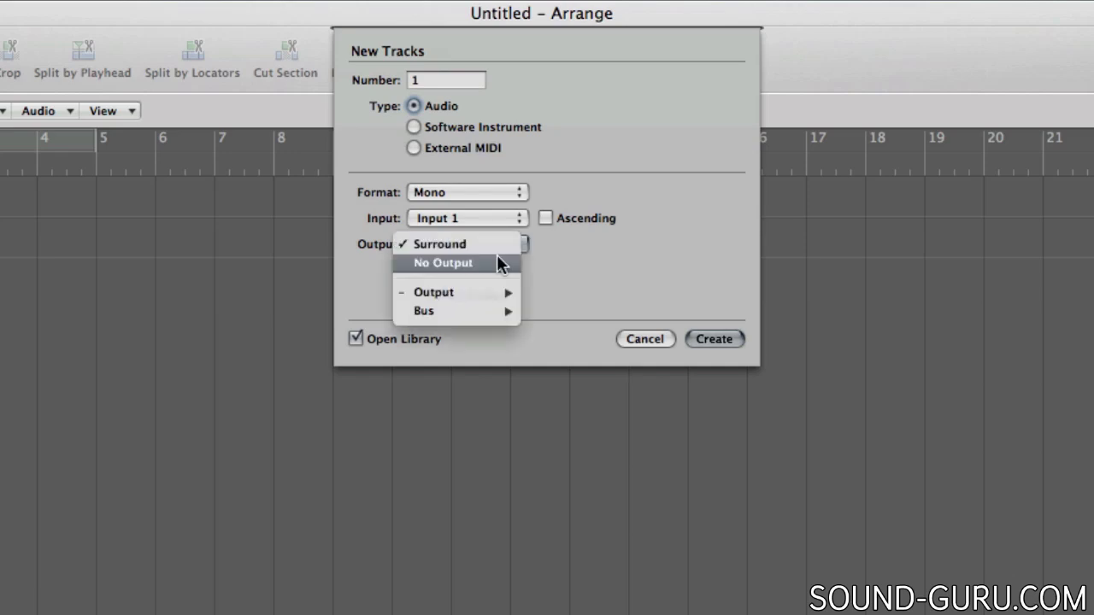
mouse_move(494, 288)
click(565, 292)
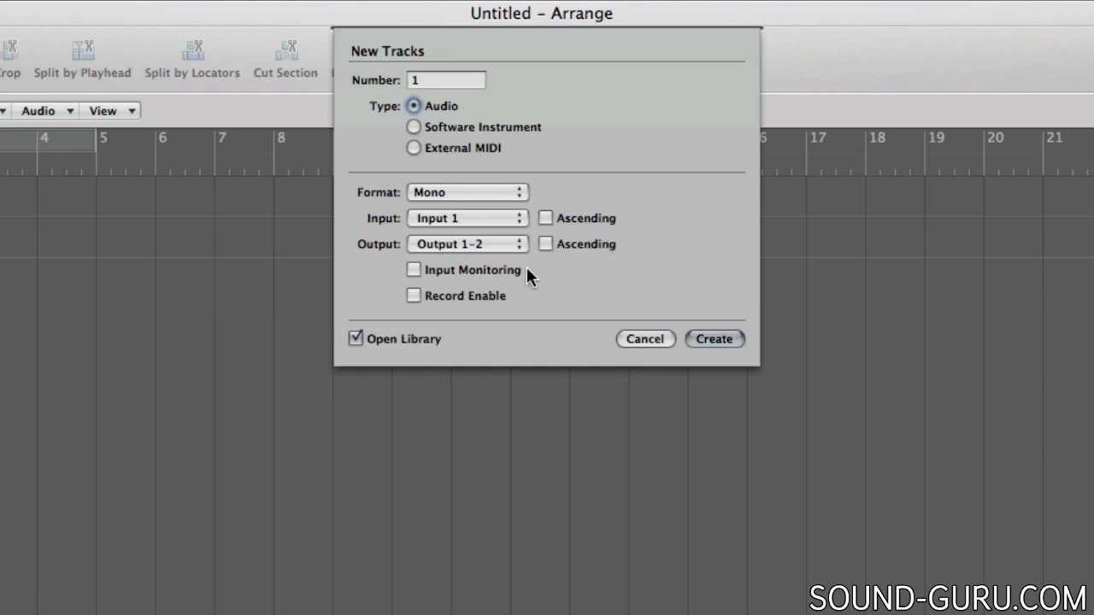
Set the track count to 3, leave Ascending off, and keep Output on Stereo Output 1-2
click(455, 82)
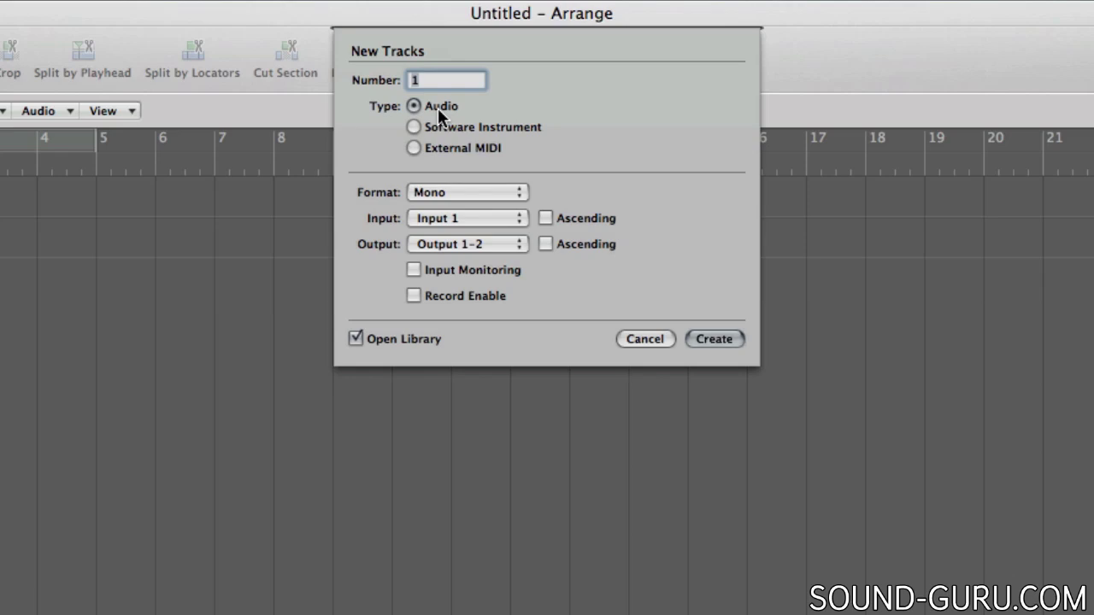
text(3)
click(552, 213)
click(545, 216)
click(487, 242)
mouse_move(487, 292)
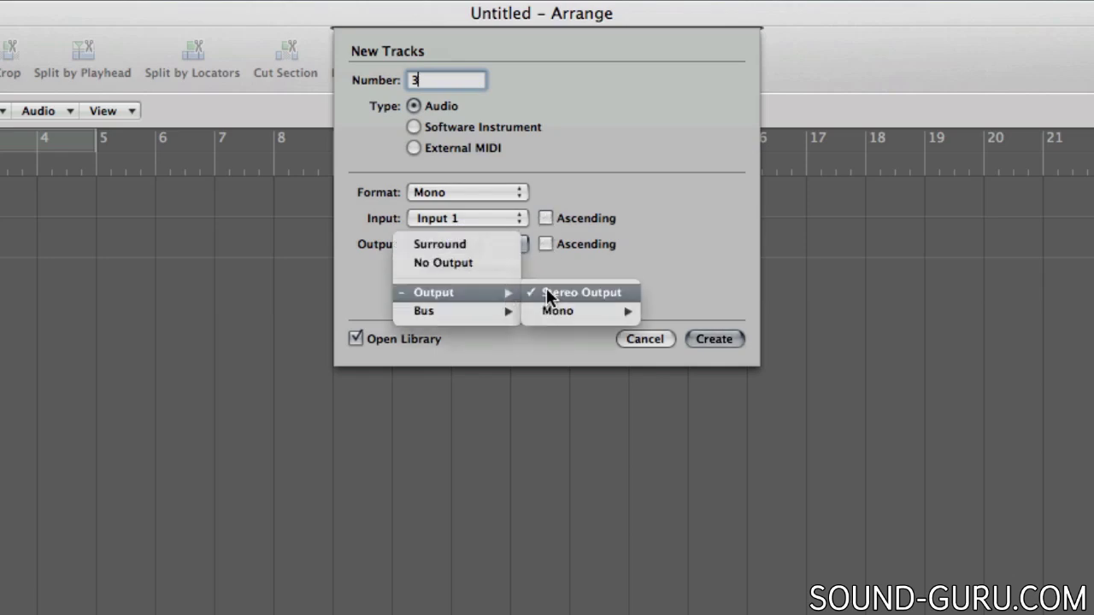
click(546, 289)
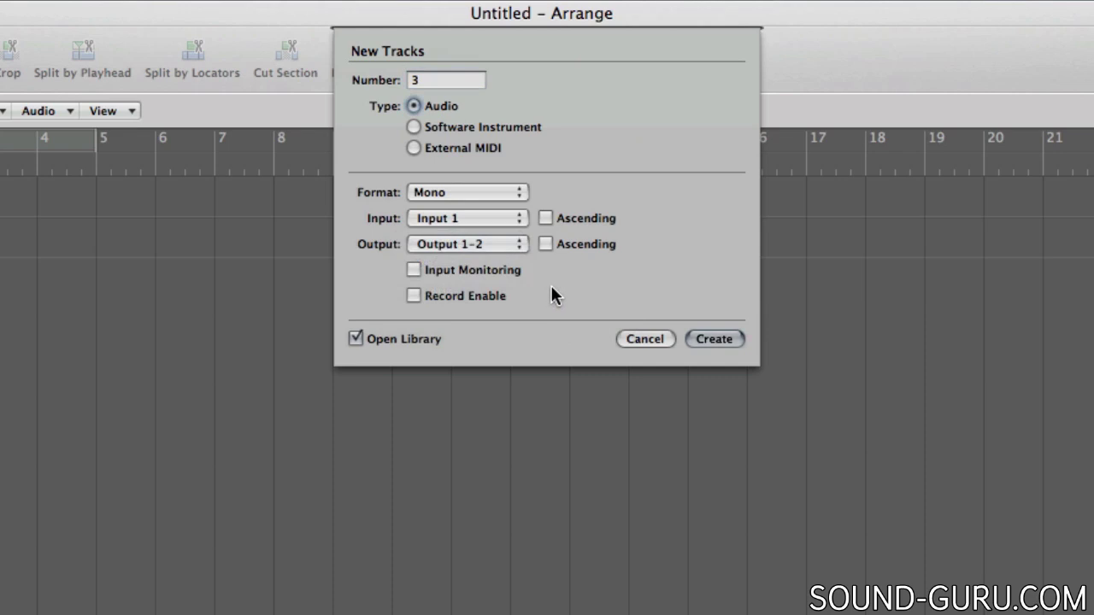
Leave Input Monitoring and Record Enable both off and choose the Software Instrument type
click(480, 265)
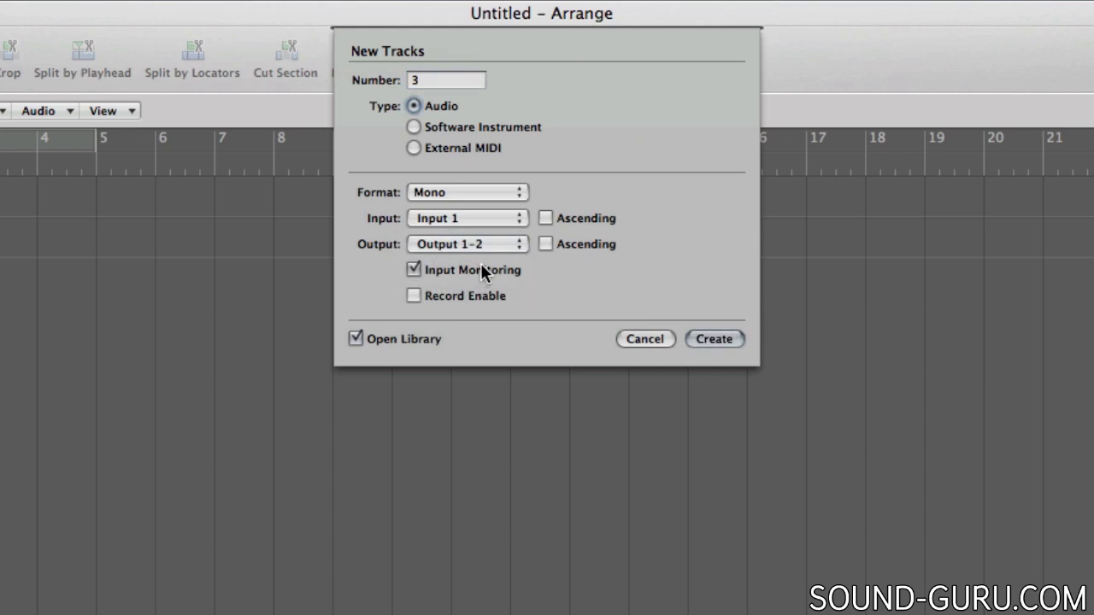
click(480, 265)
click(479, 295)
click(480, 295)
click(480, 290)
click(482, 270)
click(482, 269)
click(480, 296)
click(459, 127)
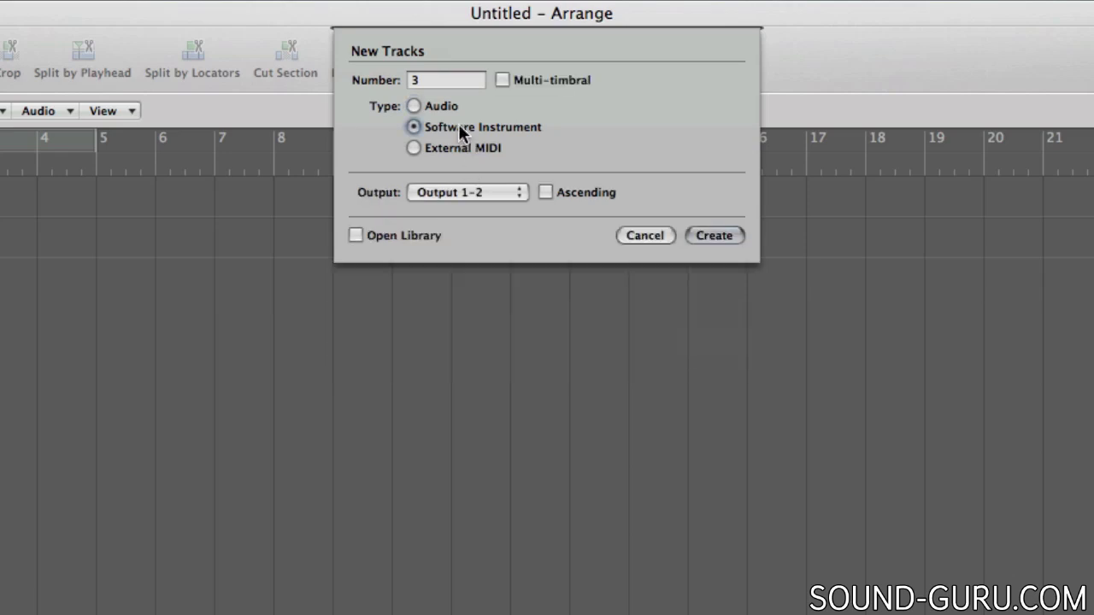
Keep Output 1-2, switch the type back to Audio, enter 1 as the track count, and create
click(480, 199)
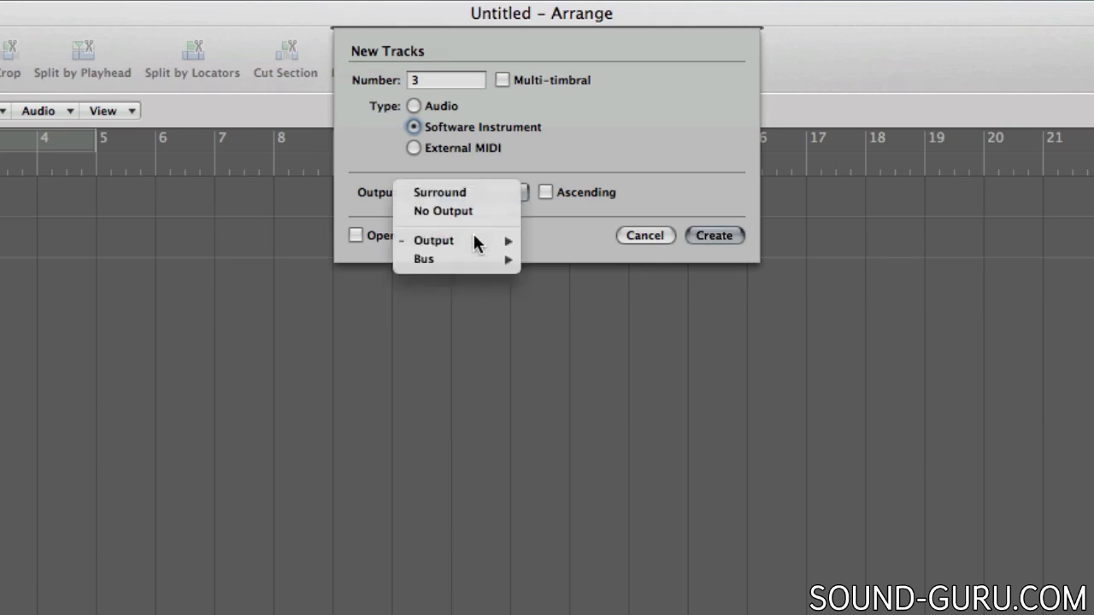
mouse_move(511, 241)
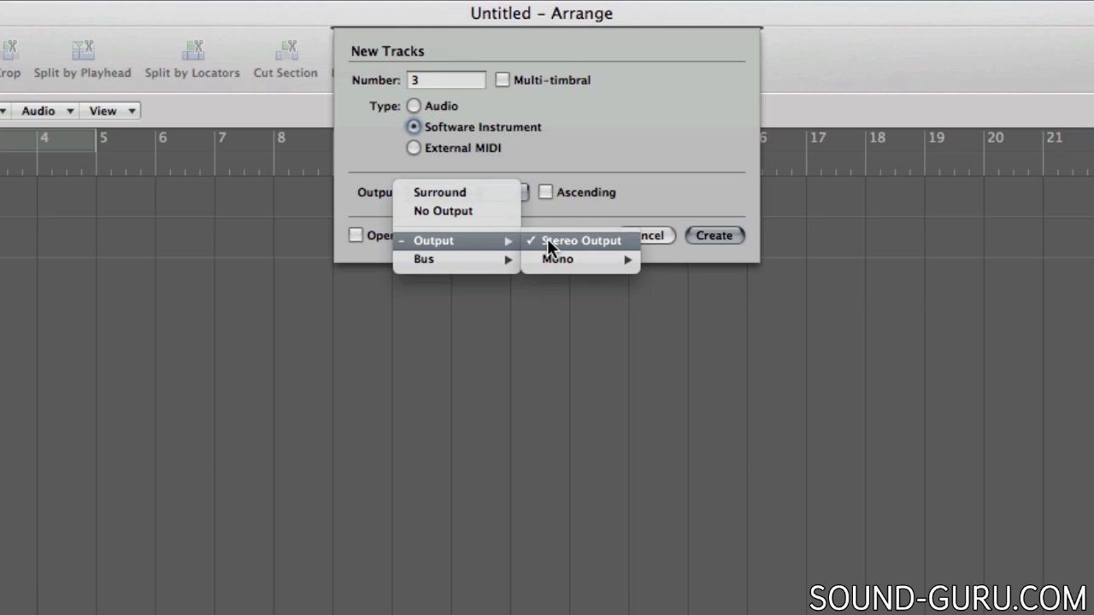
click(548, 242)
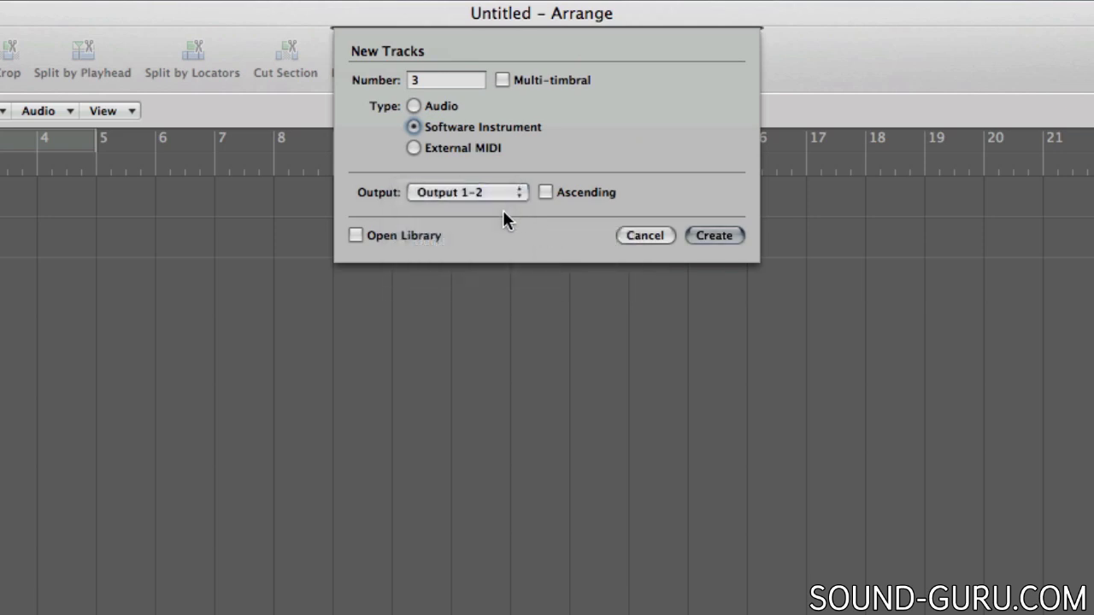
click(432, 105)
click(435, 80)
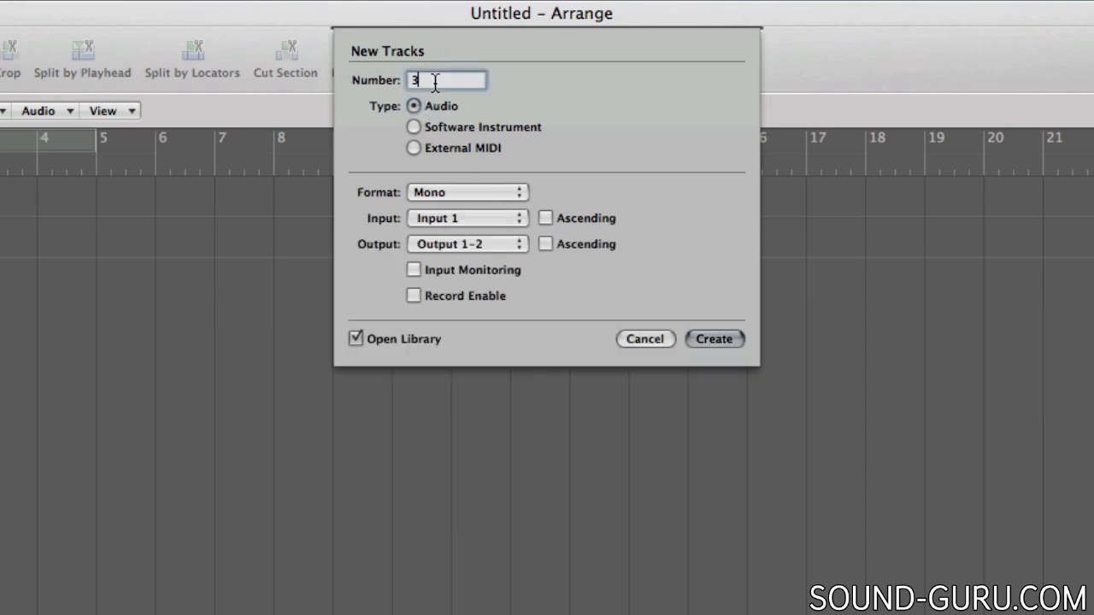
double_click(435, 81)
text(1)
click(703, 335)
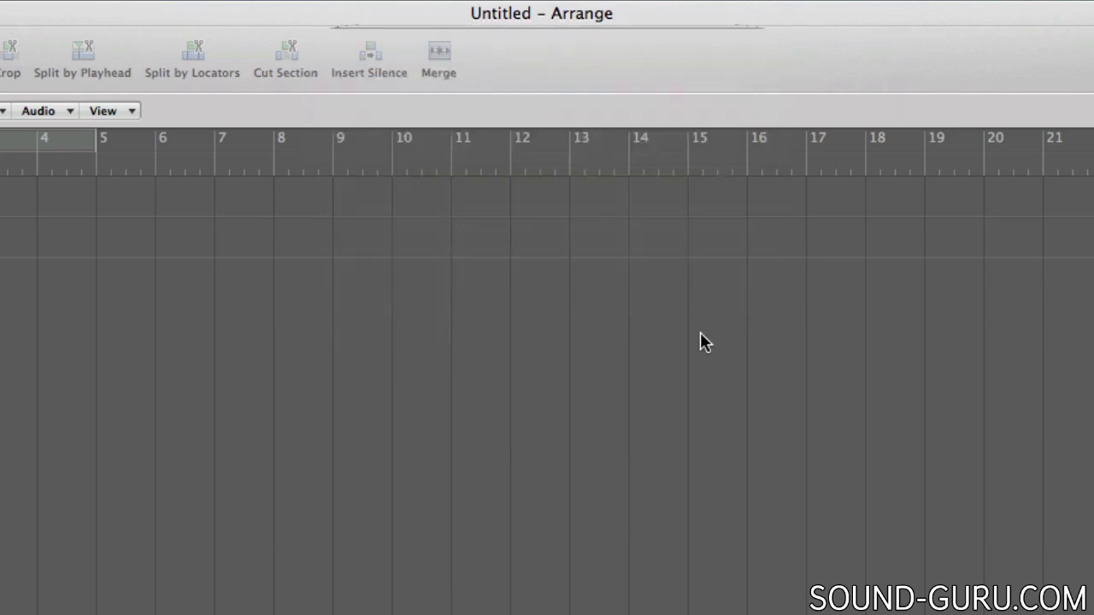